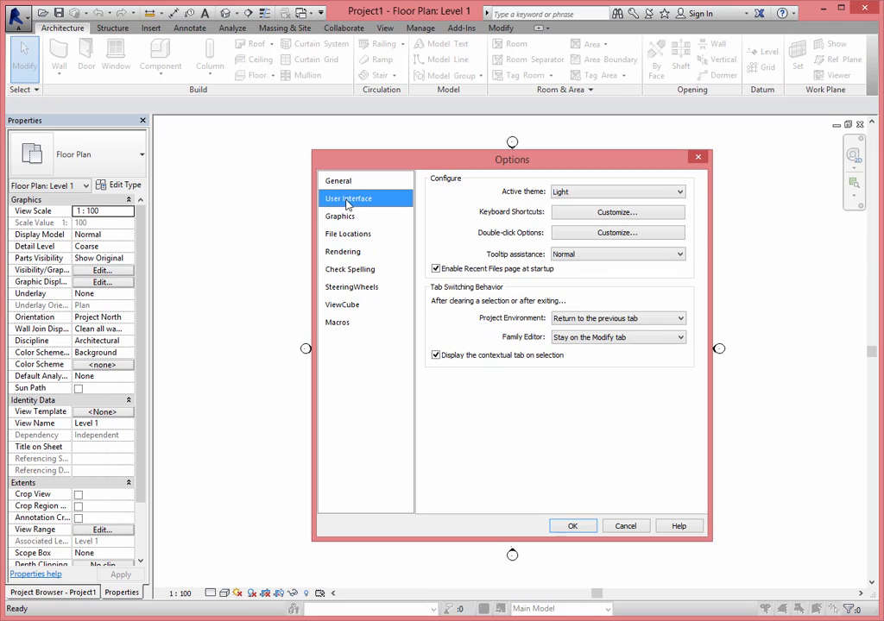
- Browse the option categories from Graphics through File Locations, Rendering, Check Spelling, SteeringWheels and ViewCube to Macros
left_click(349, 218)
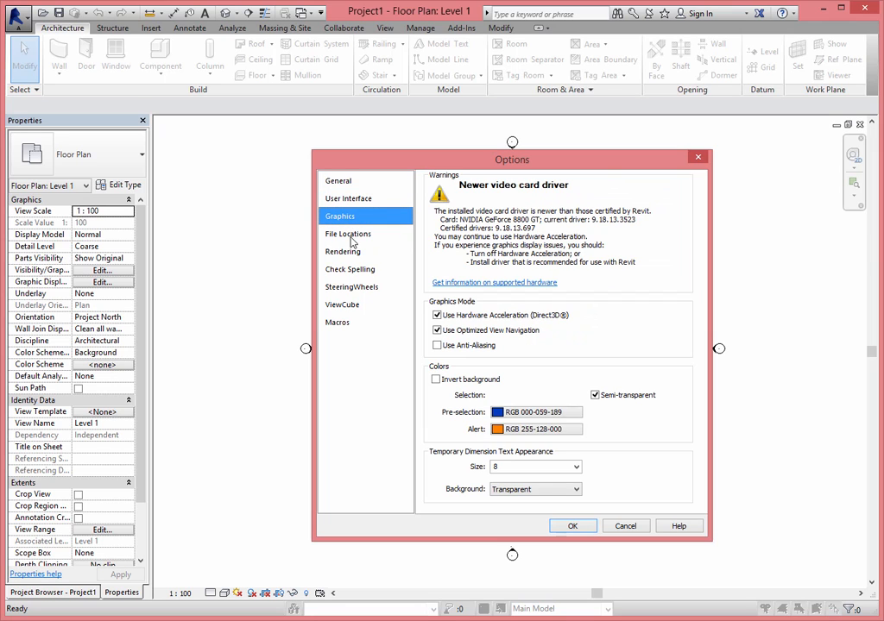
left_click(354, 234)
left_click(349, 252)
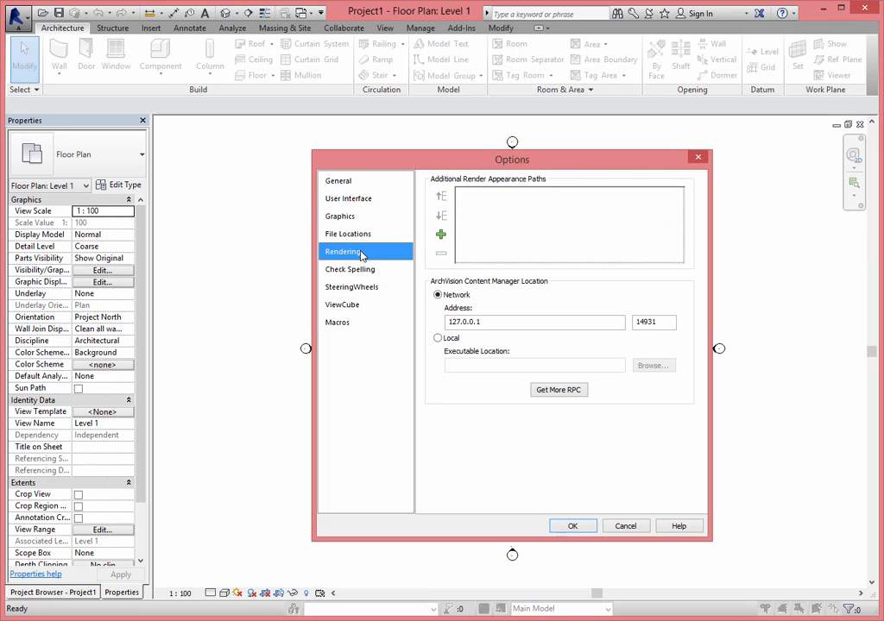
left_click(350, 270)
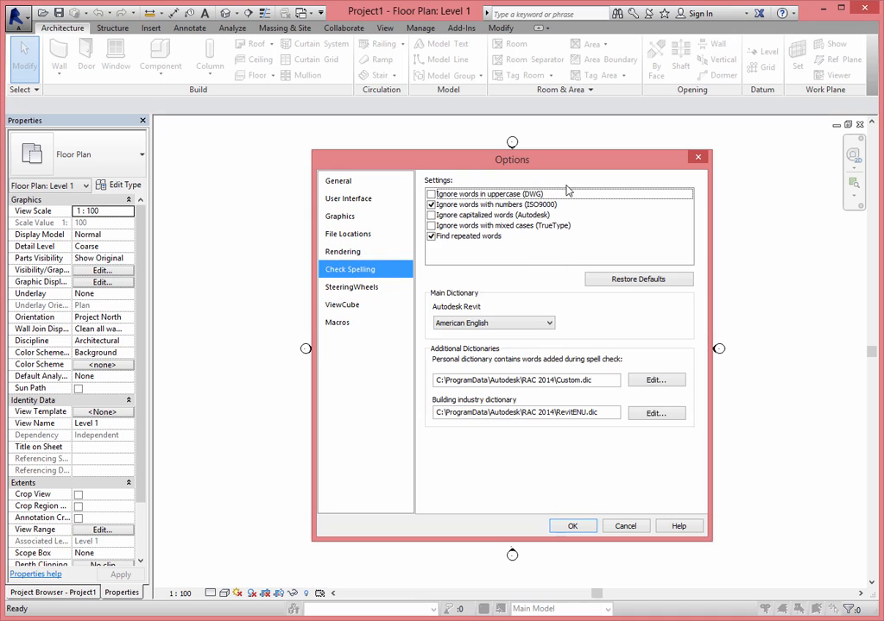
left_click(354, 288)
left_click(357, 307)
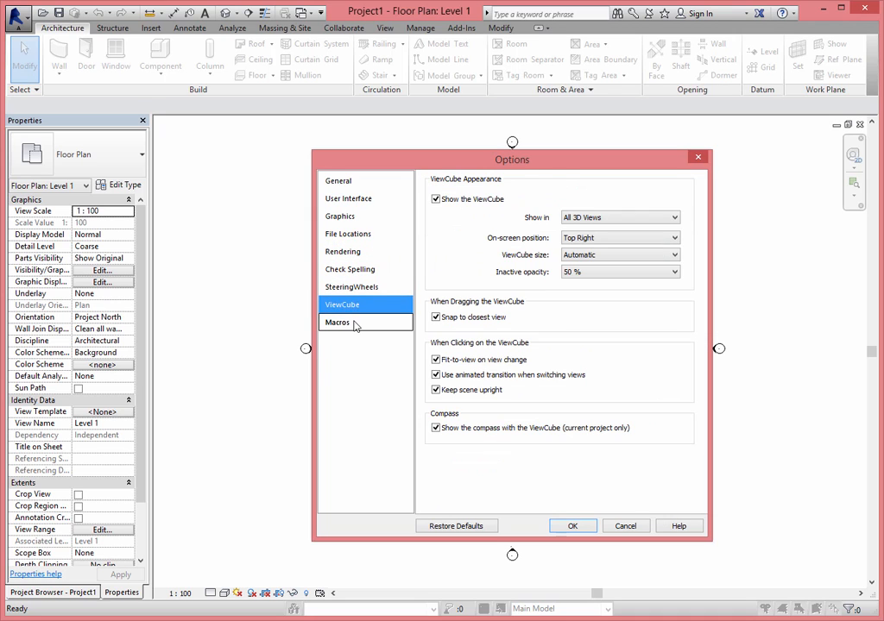
left_click(355, 323)
- Examine the General options: save reminder interval choices, username, journal file cleanup limits and default view discipline choices
left_click(345, 185)
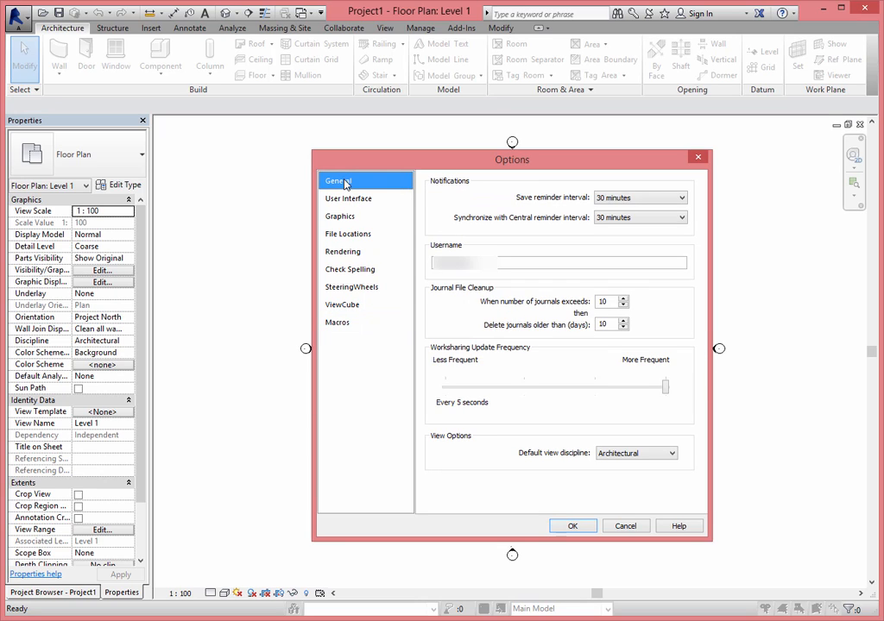
left_click(630, 199)
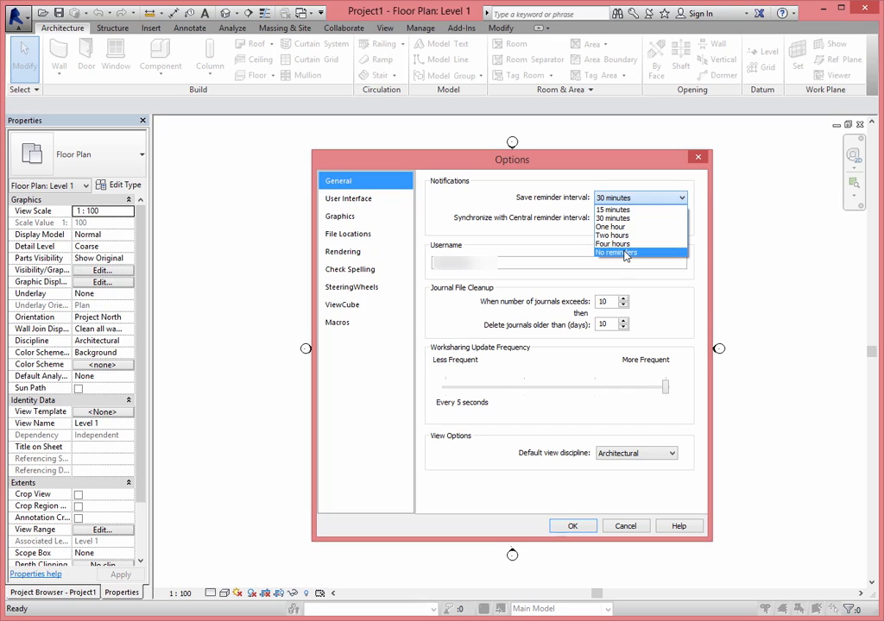
left_click(604, 177)
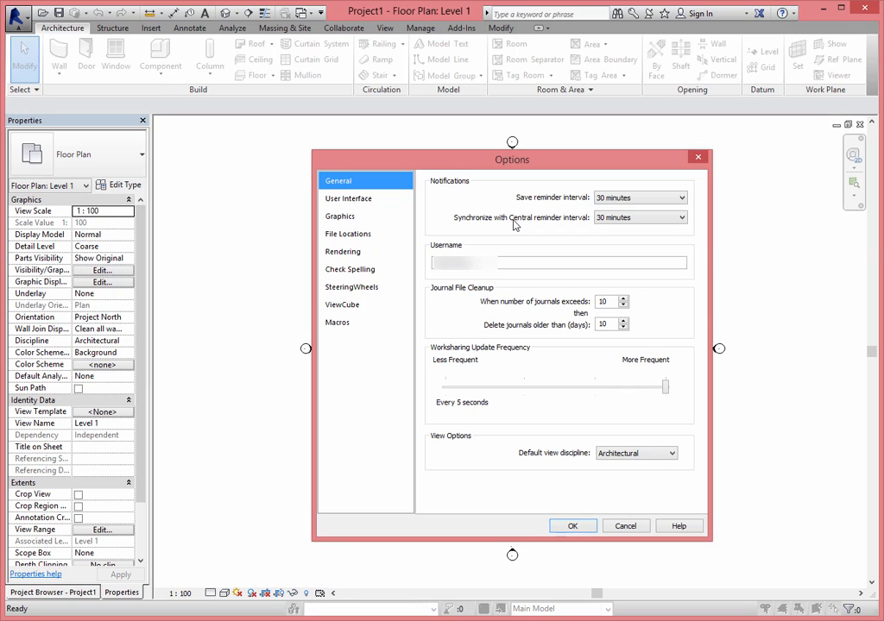
double_click(498, 264)
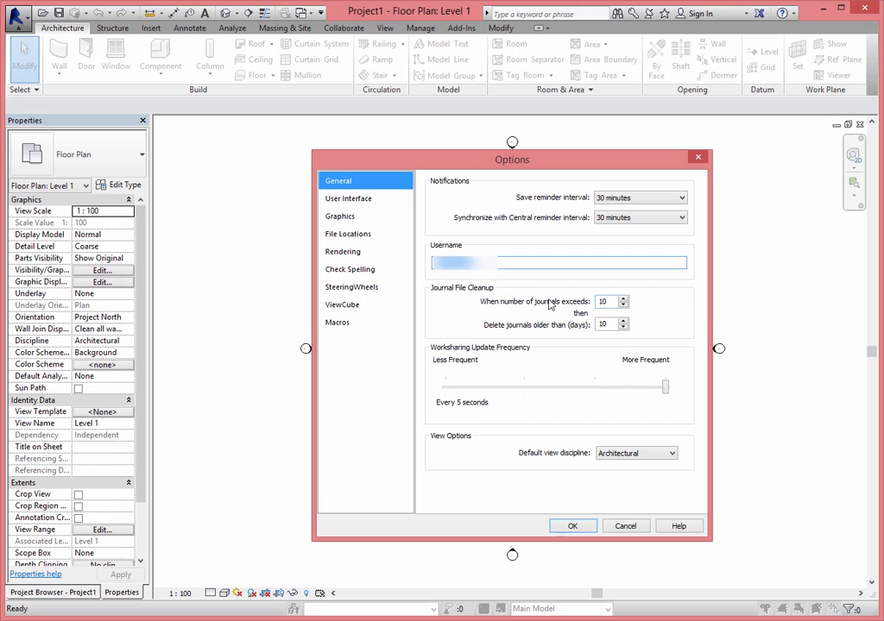
double_click(607, 302)
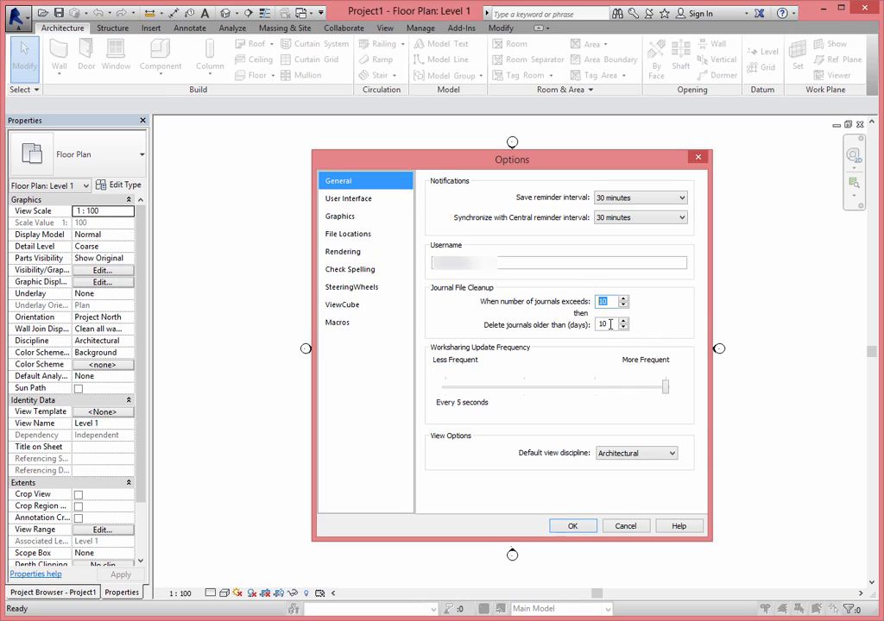
double_click(607, 324)
left_click(670, 455)
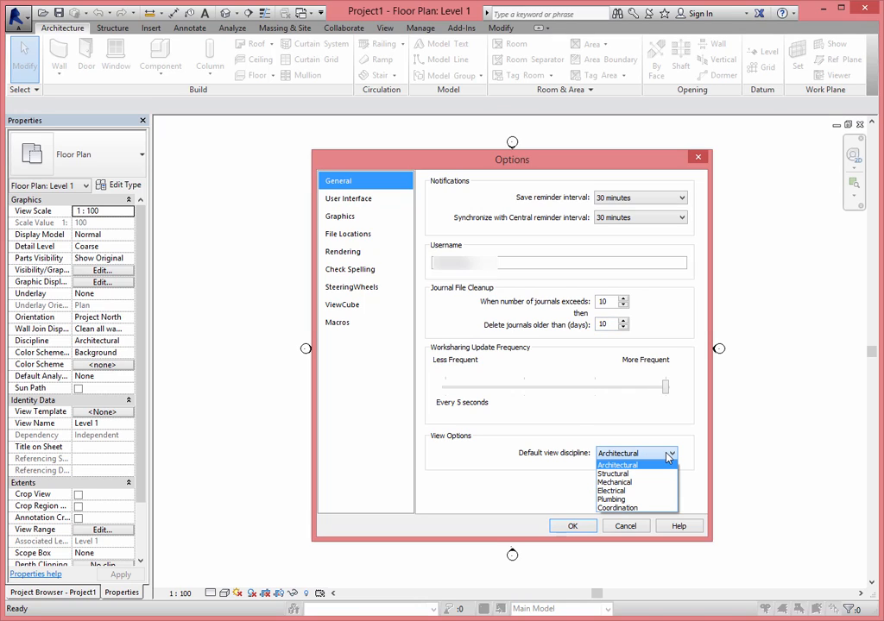
left_click(366, 202)
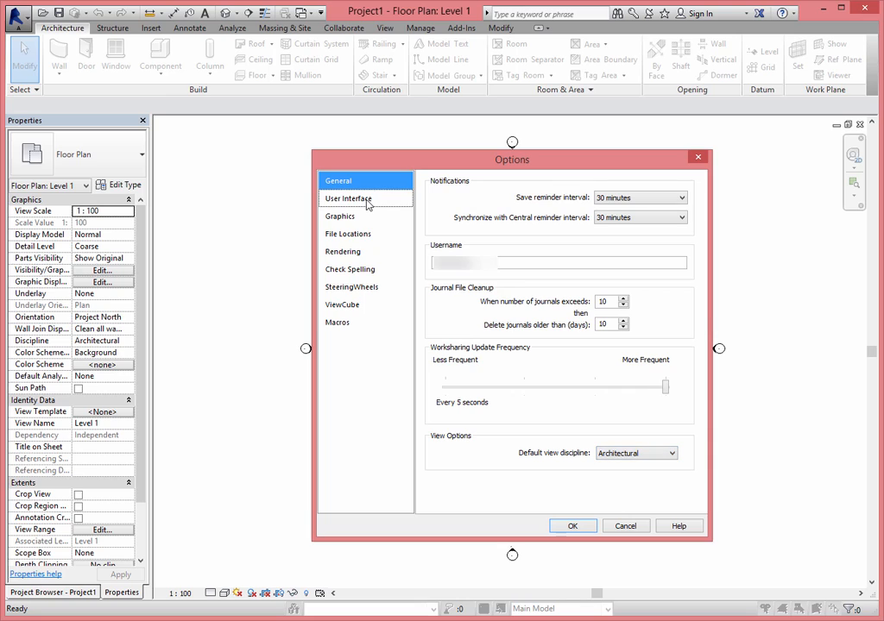
- Try the Dark theme in the User Interface options and set the active theme back to Light
left_click(368, 202)
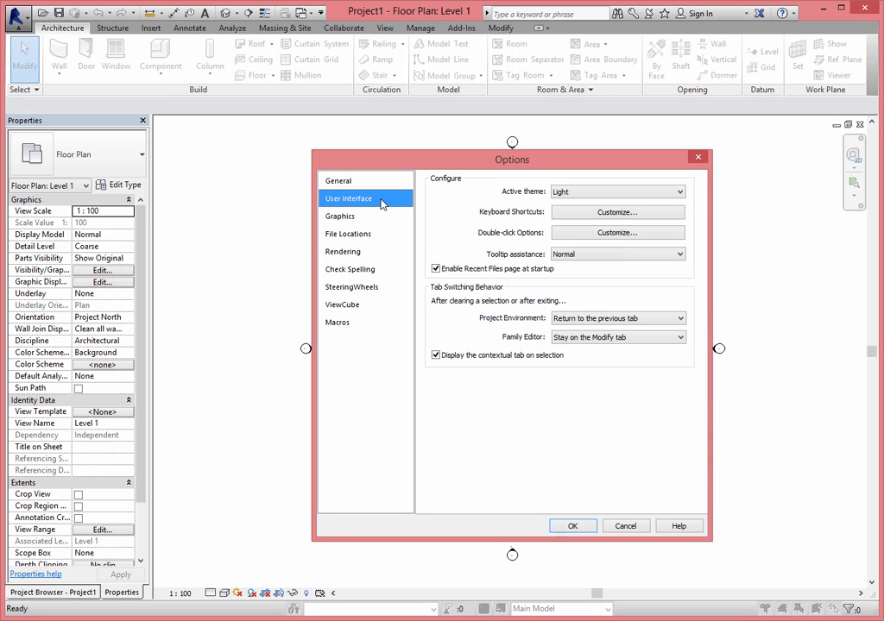
left_click(593, 194)
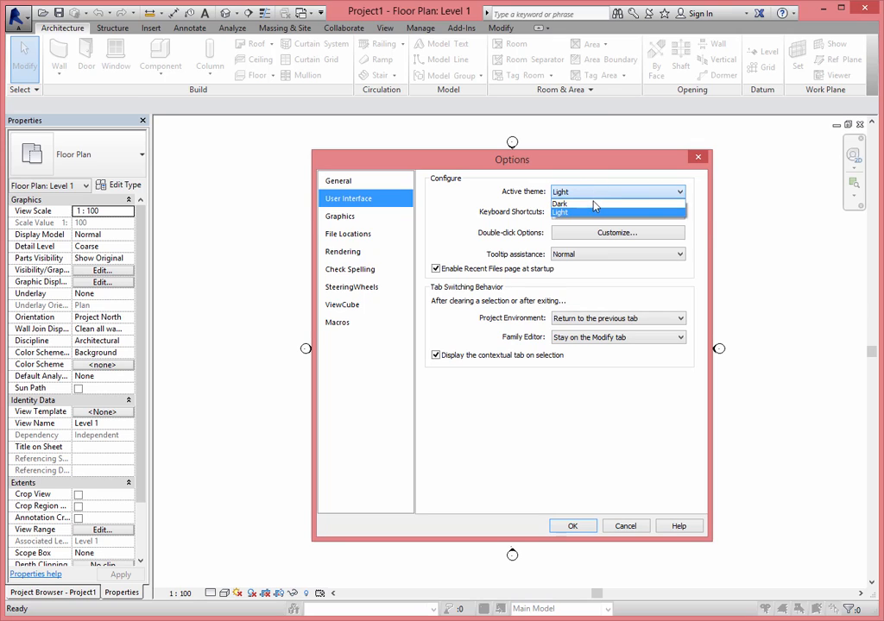
left_click(593, 204)
left_click(594, 193)
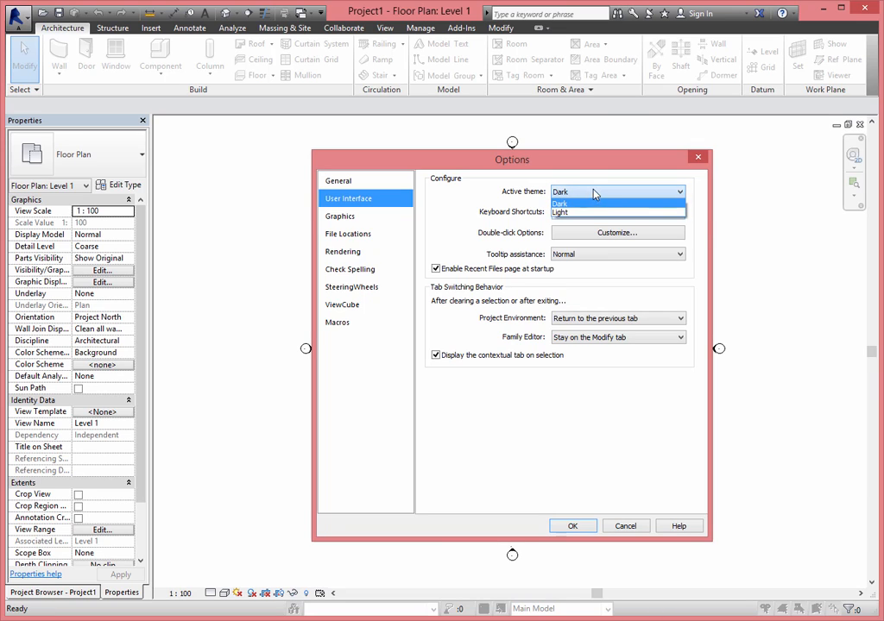
left_click(595, 211)
- Review the keyboard shortcut assignments and the available tooltip assistance levels in the User Interface options
left_click(594, 213)
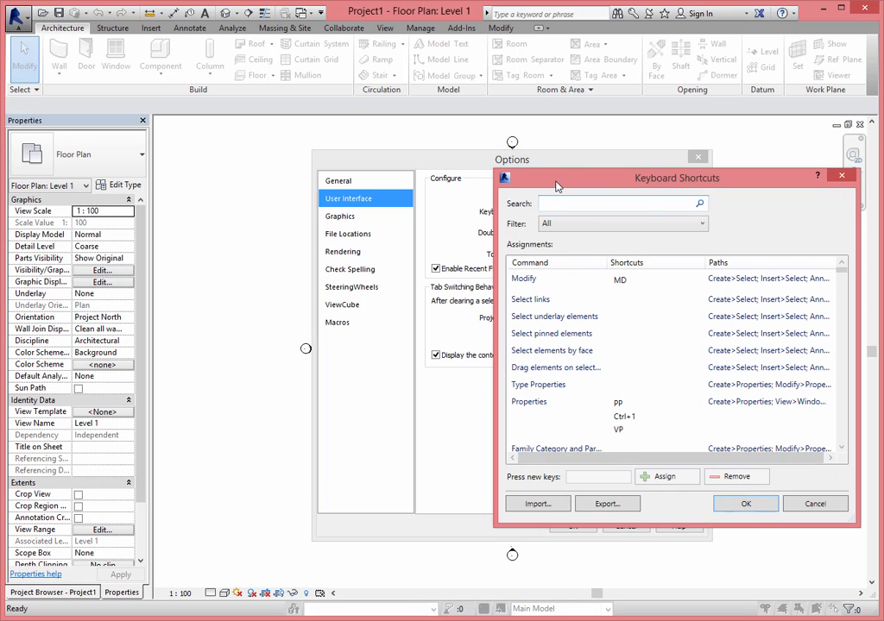
left_click(764, 507)
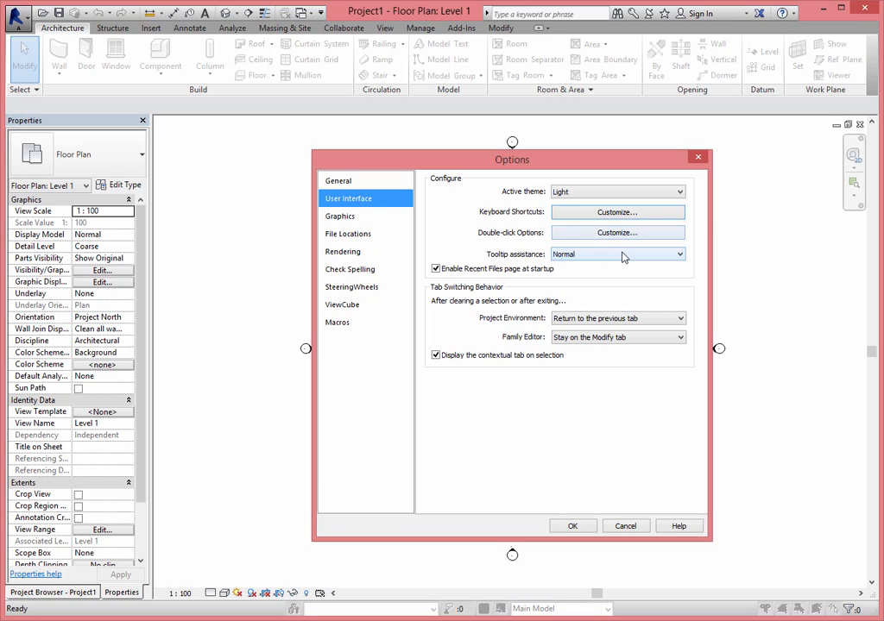
left_click(624, 256)
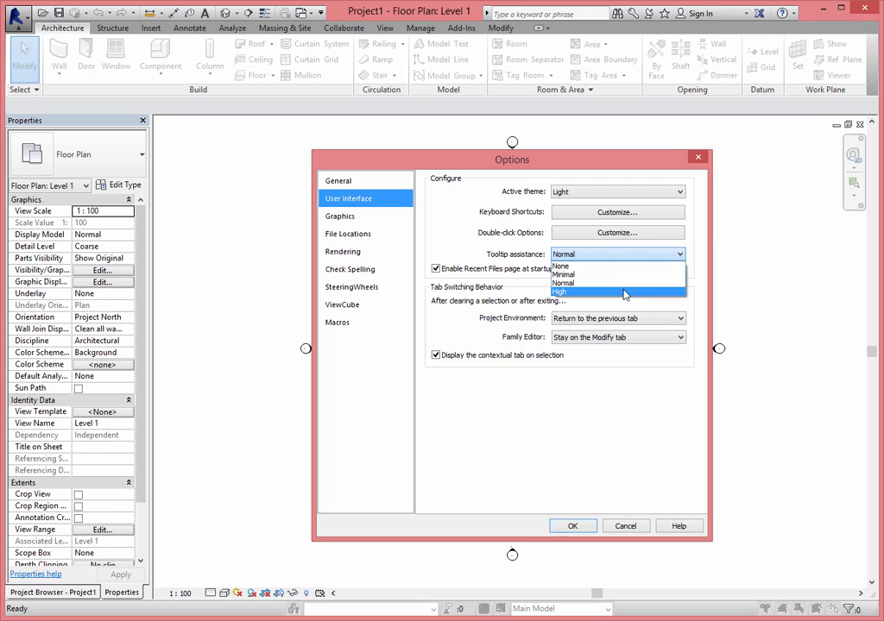
left_click(499, 272)
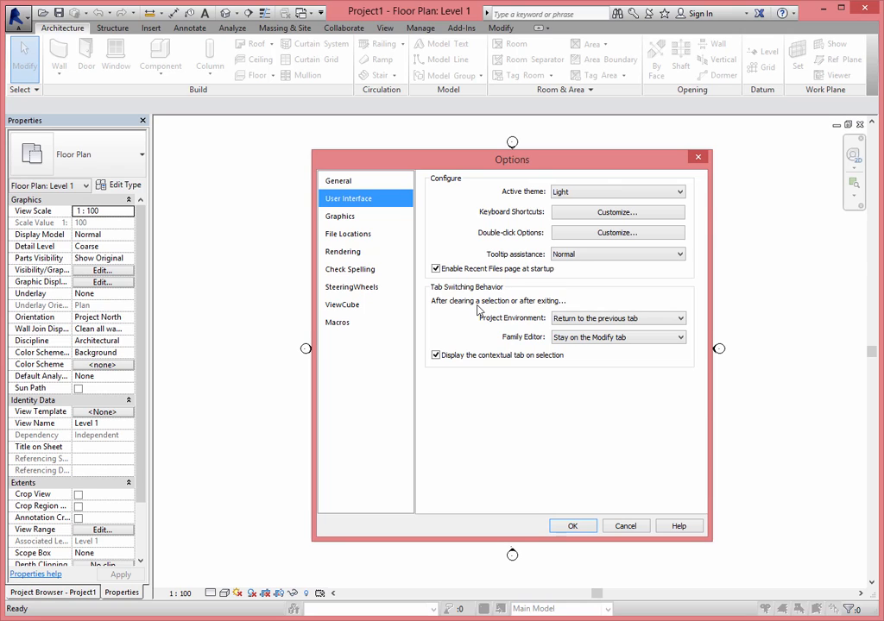
- Review the Graphics options and the File Locations paths, including the library places list
left_click(382, 215)
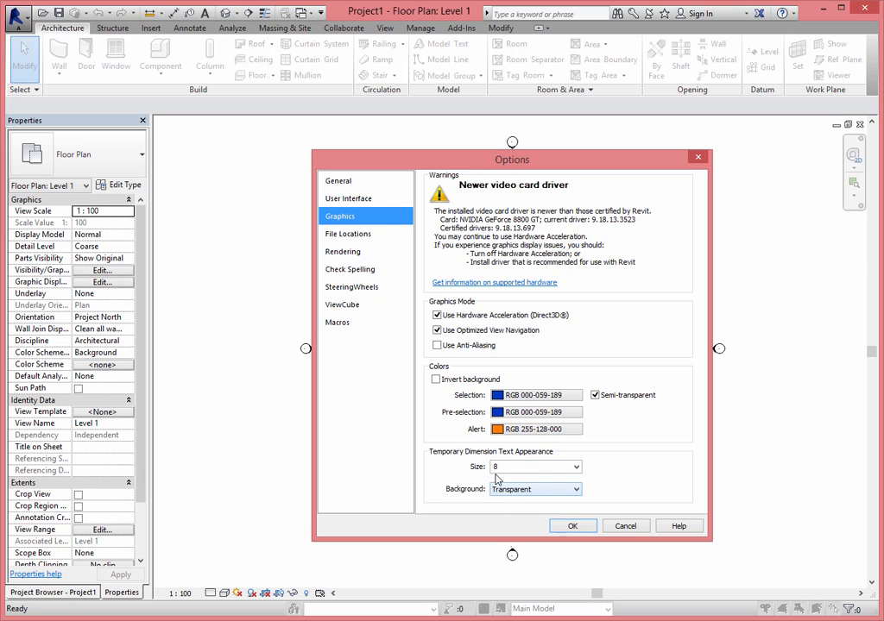
left_click(358, 237)
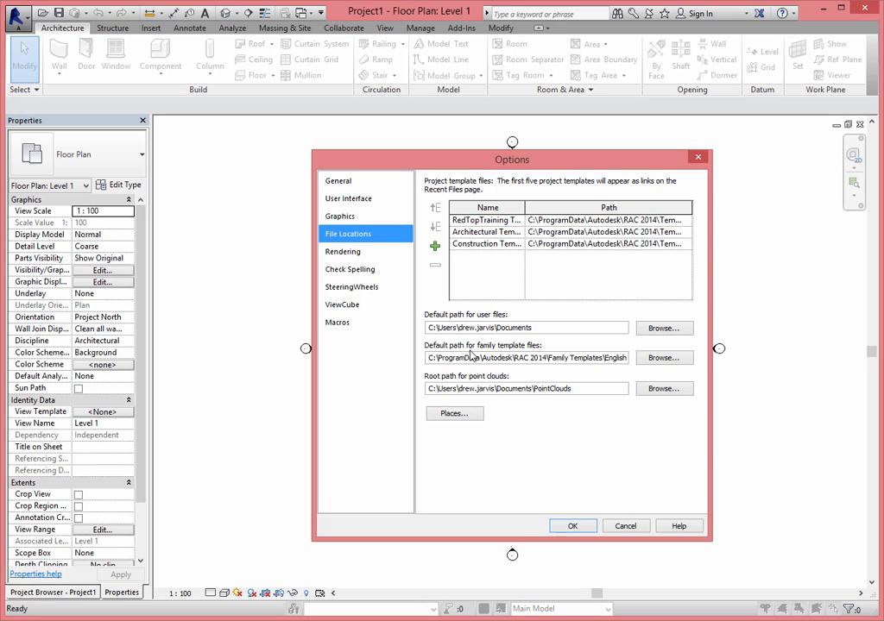
left_click(455, 418)
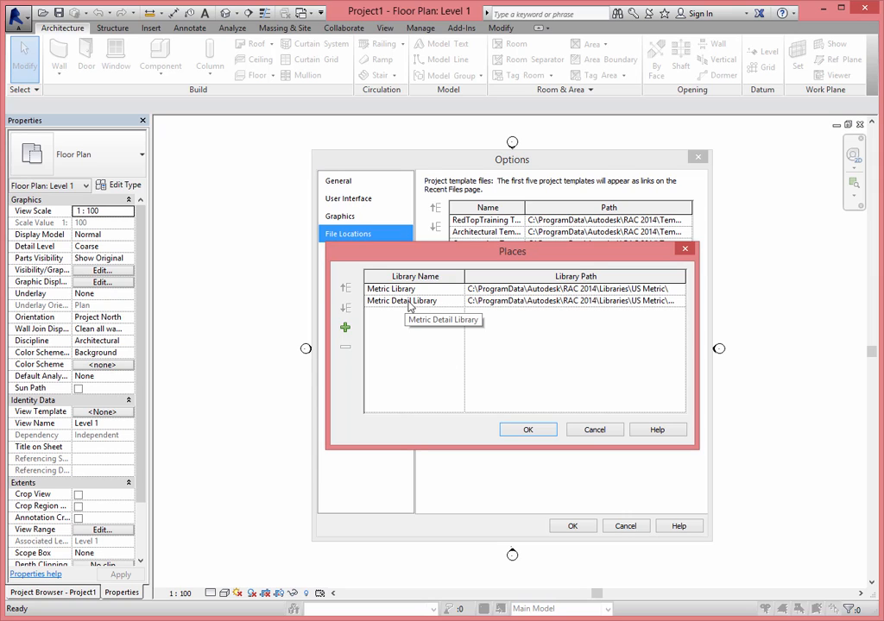
left_click(537, 429)
- Review the settings in the Rendering, Check Spelling, SteeringWheels, ViewCube and Macros option categories
left_click(349, 254)
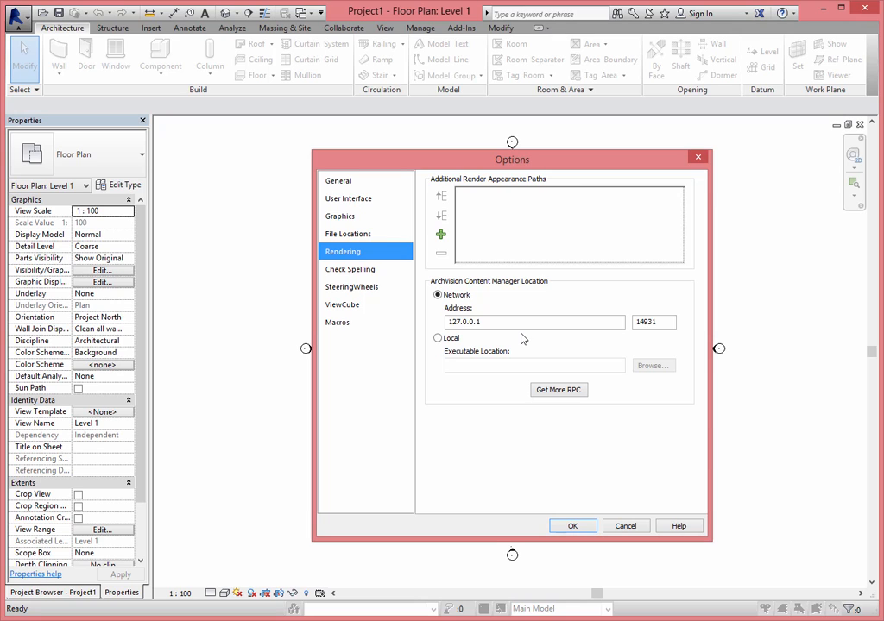
left_click(373, 270)
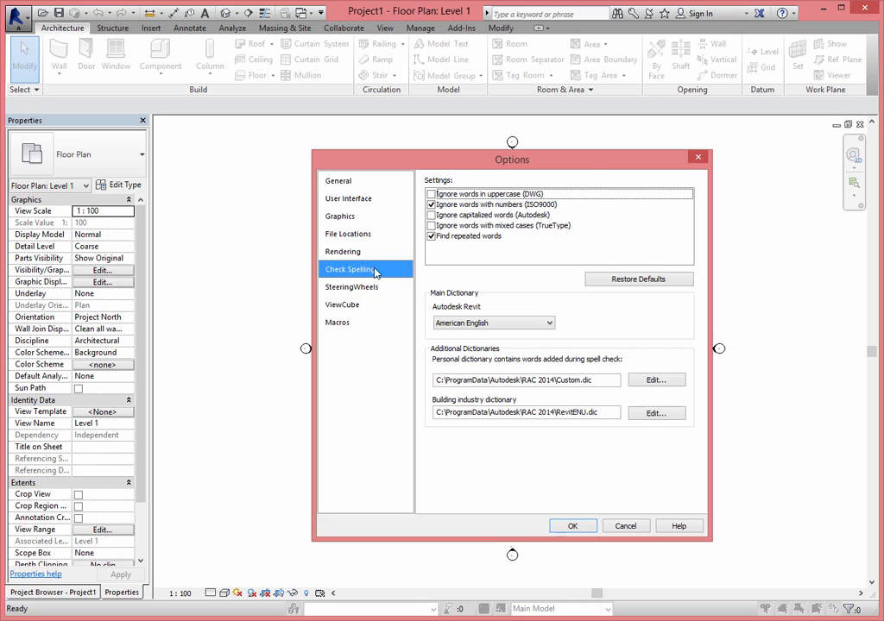
left_click(381, 290)
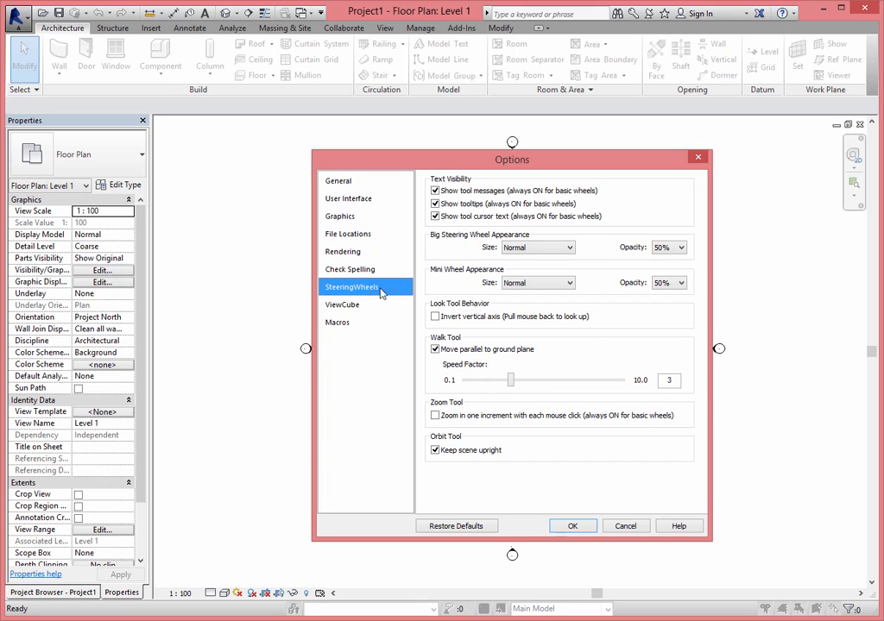
left_click(361, 310)
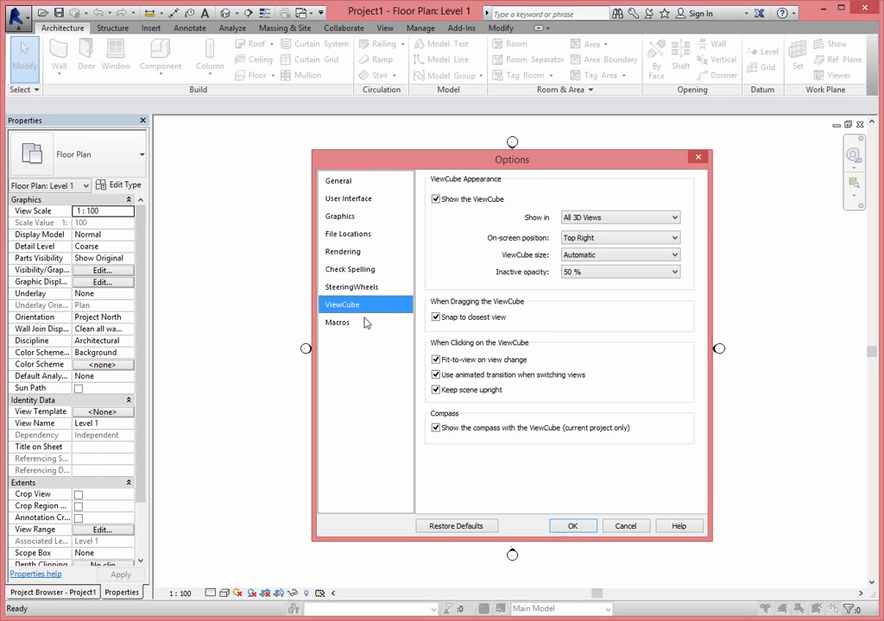
left_click(366, 322)
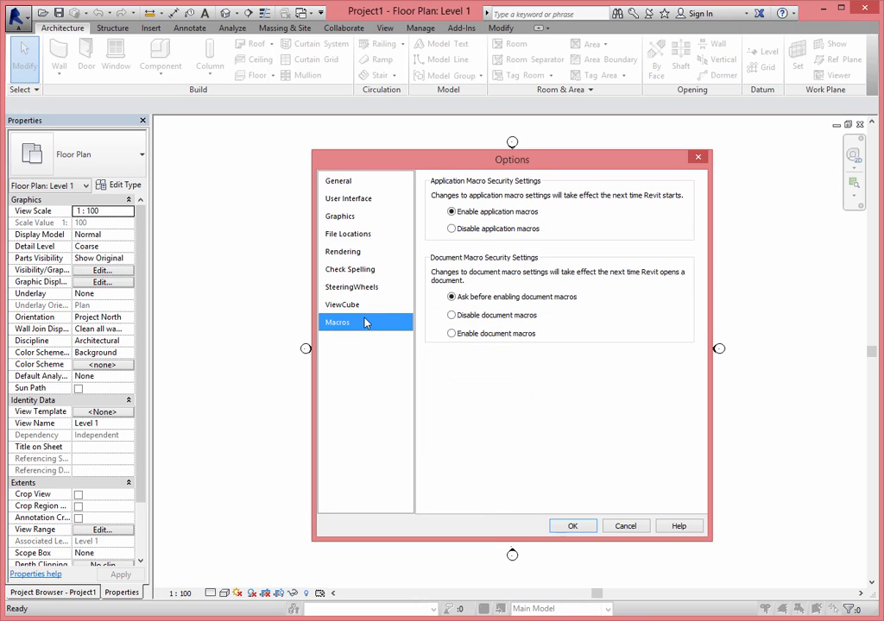